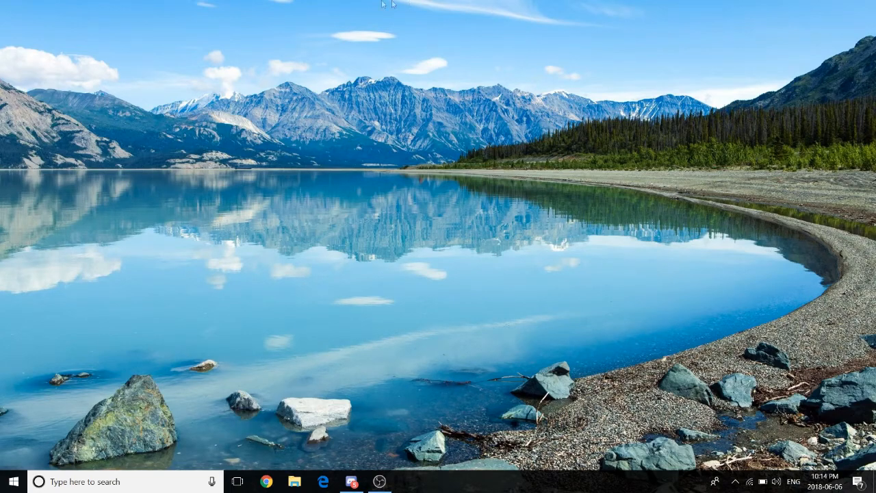
Reach System > Projecting to this PC and list the availability choices, currently Available everywhere
{"action": "left_click", "coordinate": [14, 481]}
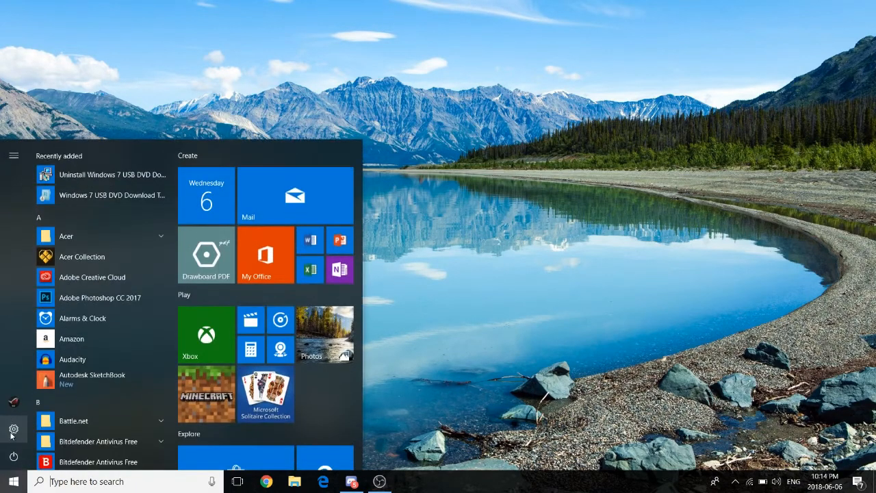
{"action": "left_click", "coordinate": [12, 433]}
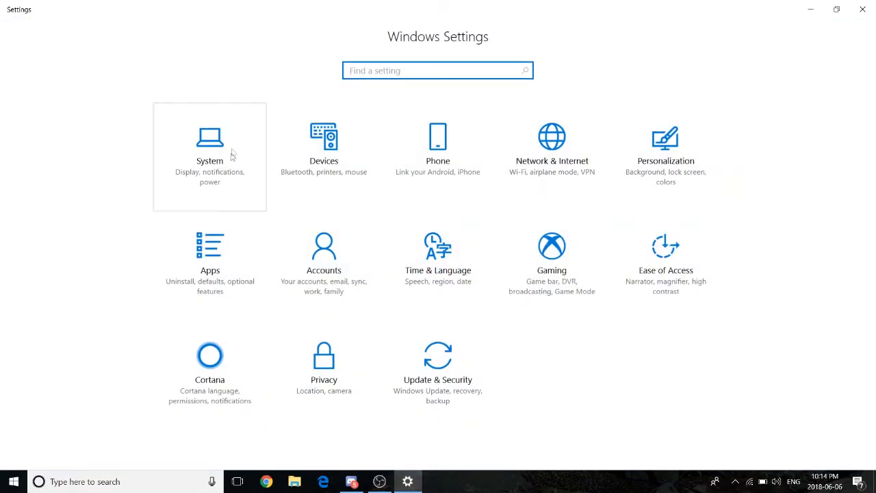
{"action": "left_click", "coordinate": [231, 156]}
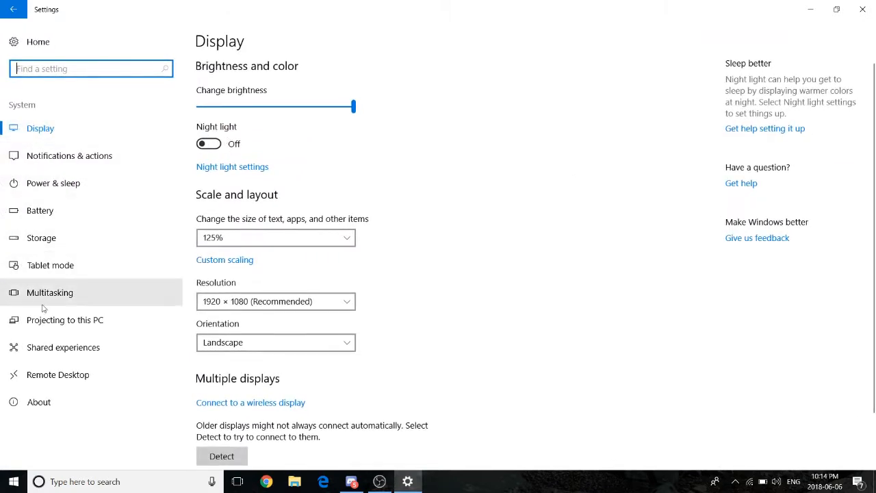
{"action": "left_click", "coordinate": [58, 324]}
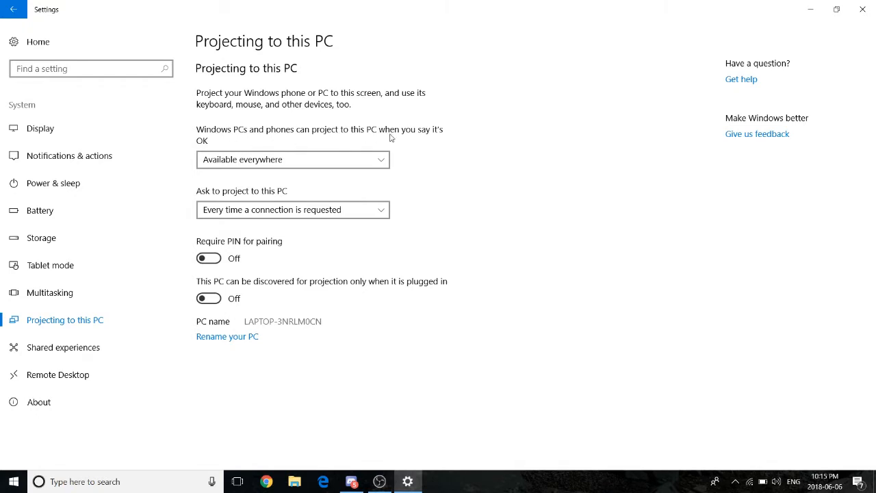
{"action": "left_click", "coordinate": [340, 159]}
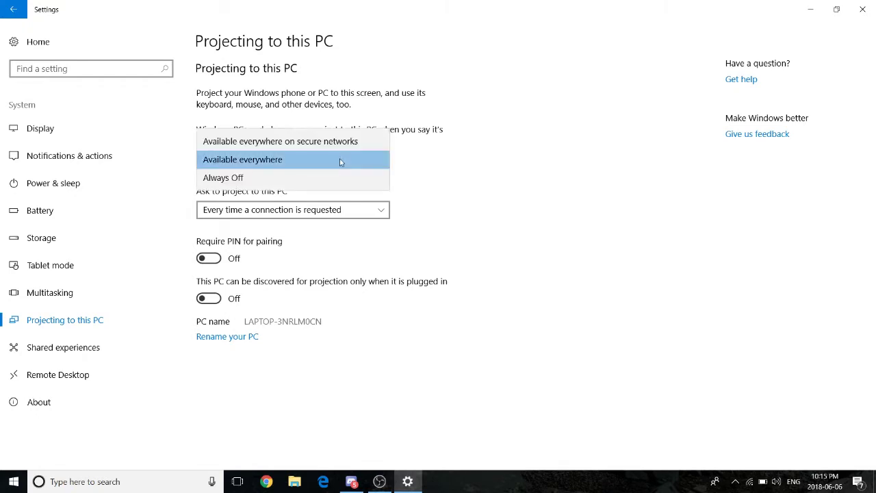
{"action": "left_click", "coordinate": [274, 179]}
{"action": "left_click", "coordinate": [260, 169]}
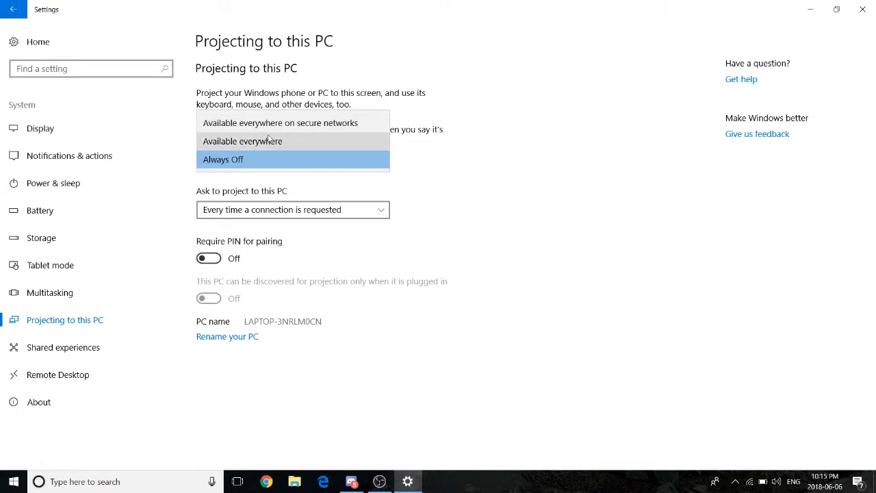
{"action": "left_click", "coordinate": [207, 144]}
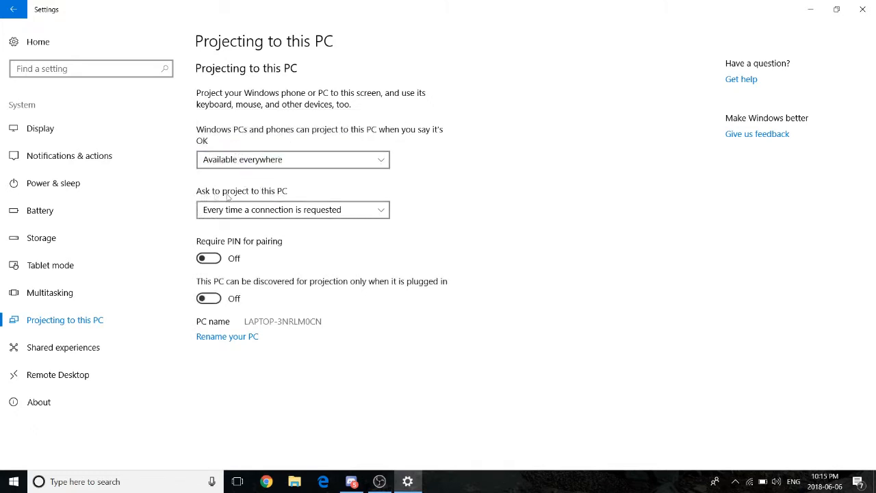
{"action": "left_click", "coordinate": [349, 209]}
{"action": "left_click", "coordinate": [312, 205]}
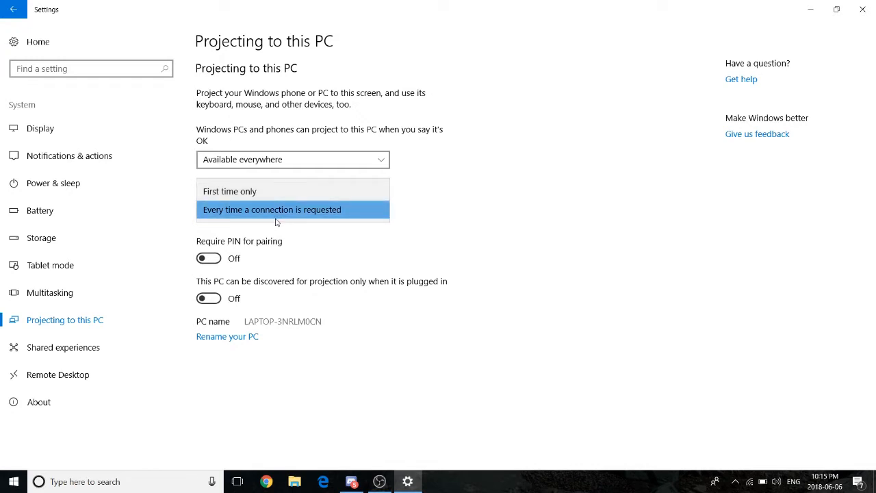
{"action": "left_click", "coordinate": [237, 212]}
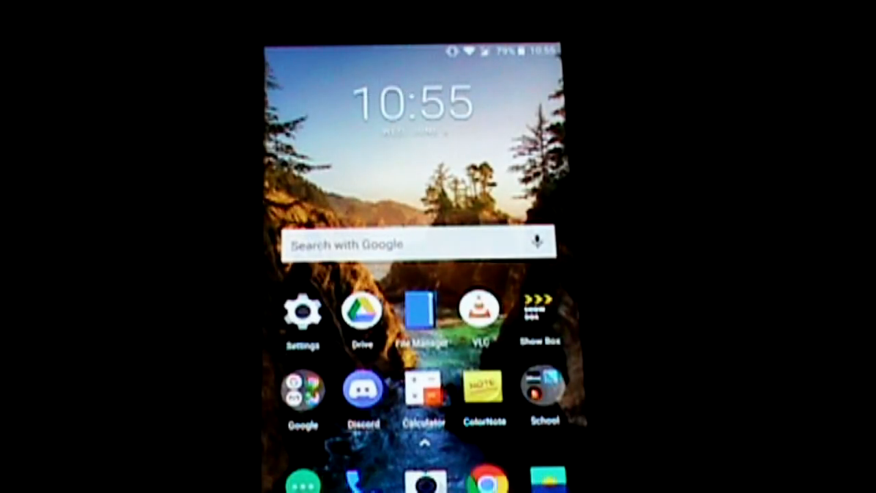
{"action": "left_click", "coordinate": [302, 312]}
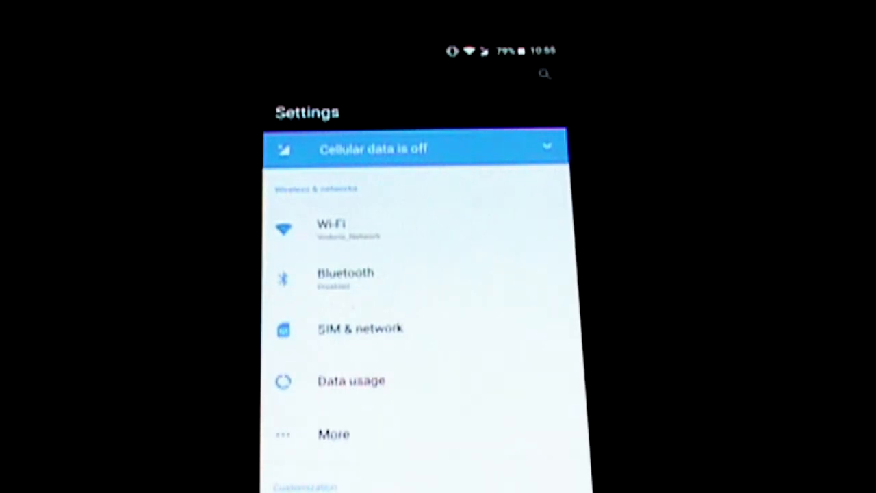
{"action": "scroll", "coordinate": [381, 303], "scroll_direction": "down", "scroll_amount": 5}
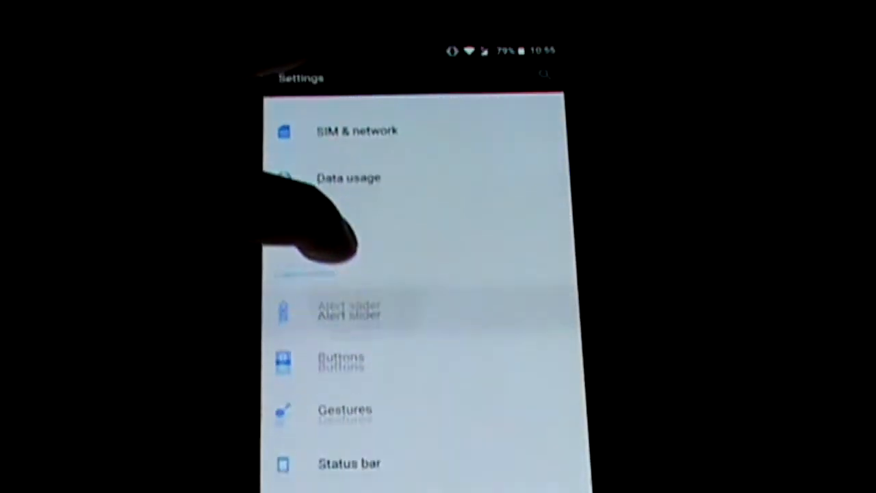
{"action": "scroll", "coordinate": [332, 332], "scroll_direction": "down", "scroll_amount": 3}
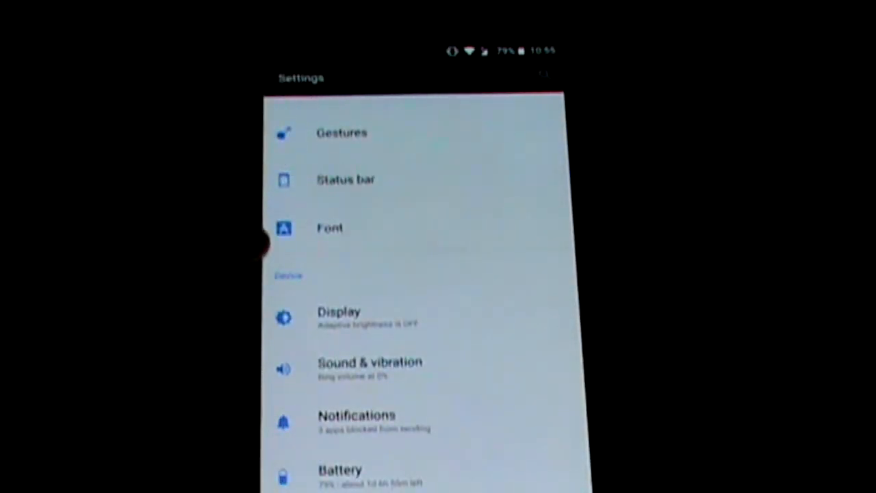
{"action": "left_click", "coordinate": [339, 315]}
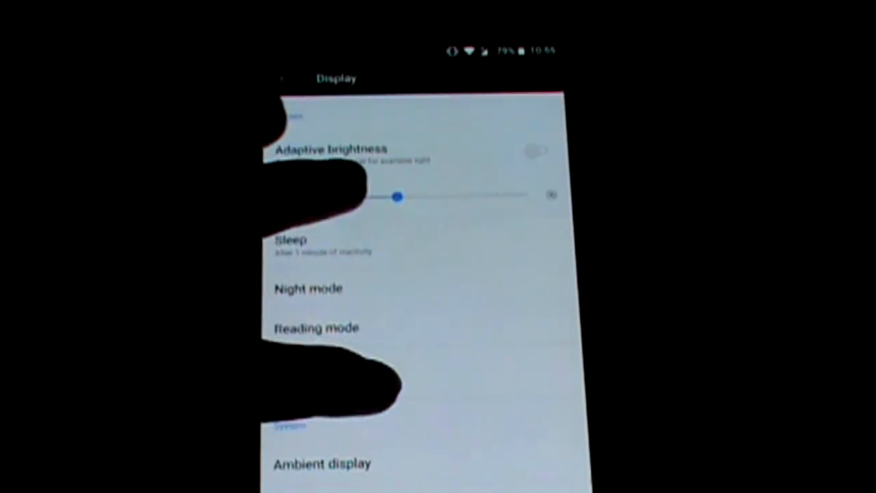
{"action": "scroll", "coordinate": [356, 206], "scroll_direction": "down", "scroll_amount": 2}
{"action": "scroll", "coordinate": [383, 205], "scroll_direction": "down", "scroll_amount": 4}
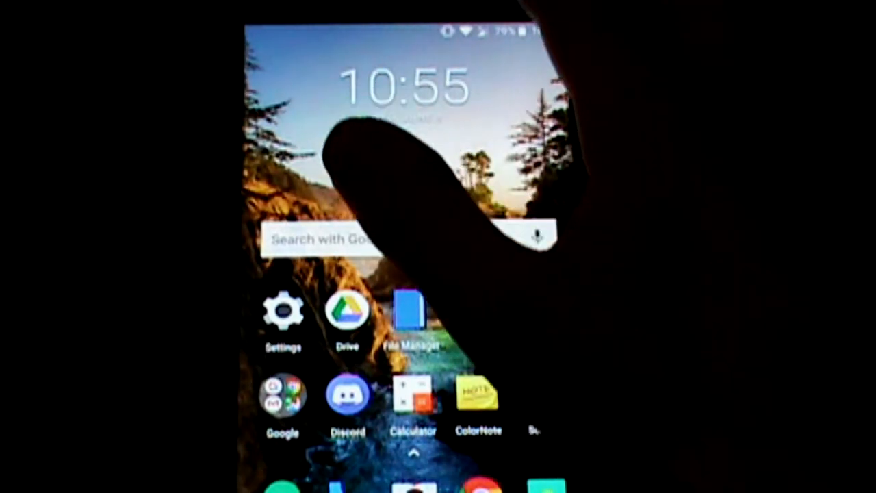
{"action": "left_click_drag", "start_coordinate": [404, 41], "coordinate": [411, 343]}
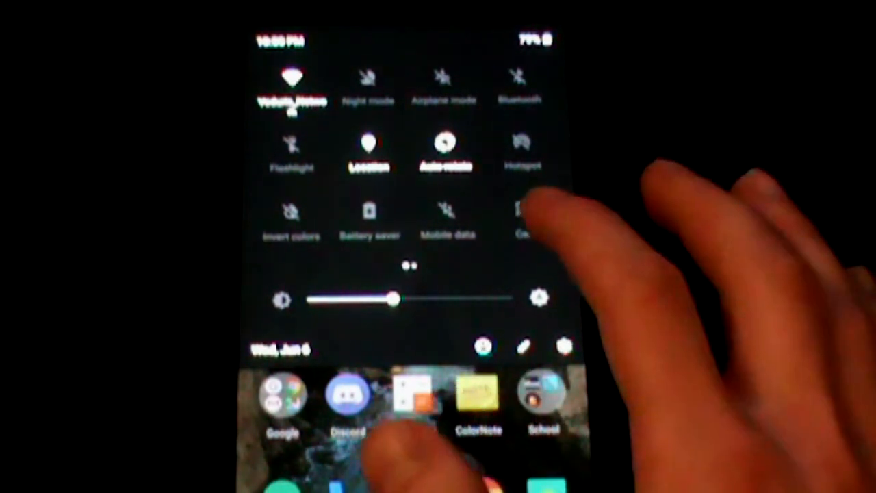
Bring up the Cast screen from Quick Settings, showing two Chromecast devices
{"action": "left_click", "coordinate": [519, 219]}
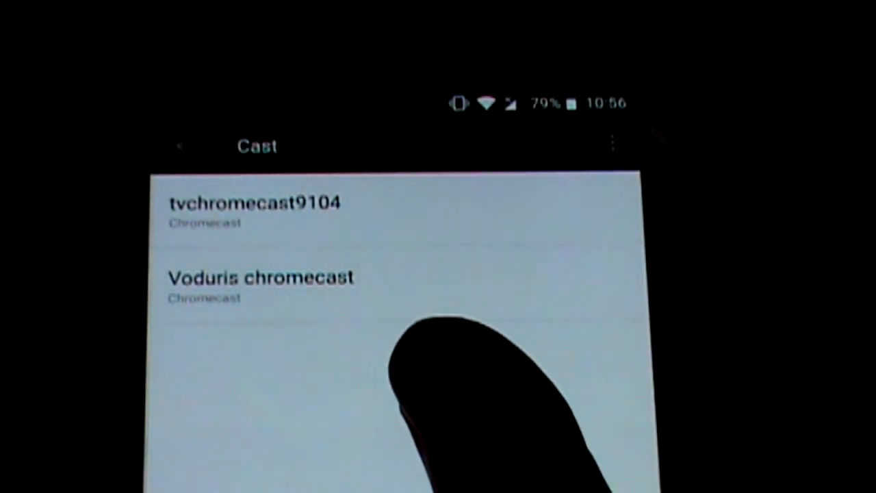
Enable wireless display from the Cast menu and connect to LAPTOP-3NRLM0CN
{"action": "left_click", "coordinate": [612, 144]}
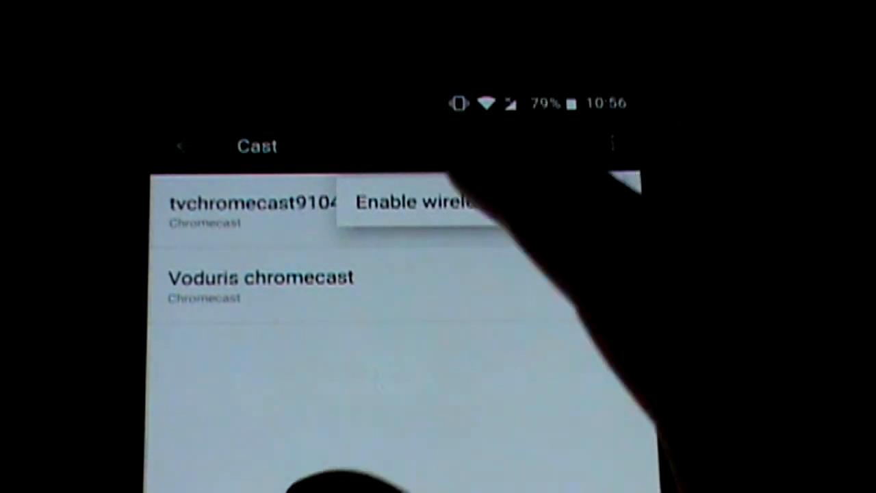
{"action": "left_click", "coordinate": [584, 199]}
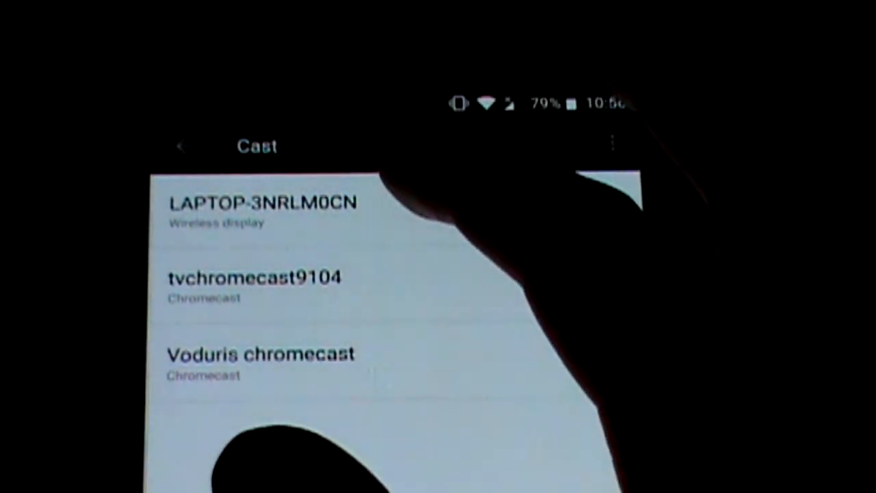
{"action": "left_click", "coordinate": [363, 202]}
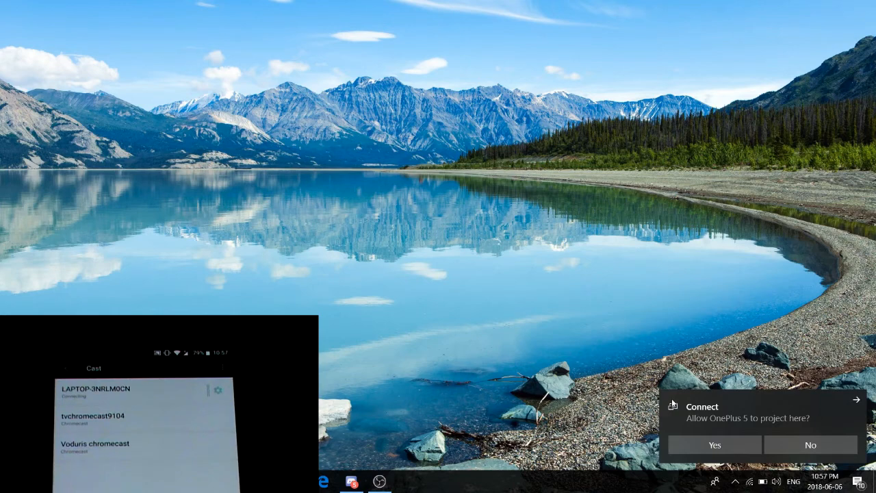
Allow OnePlus 5 to project here from the Connect request
{"action": "left_click", "coordinate": [715, 445]}
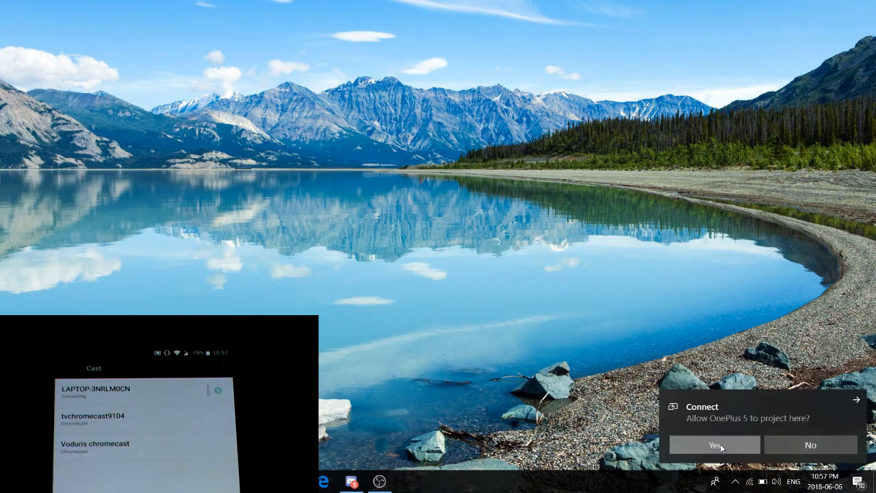